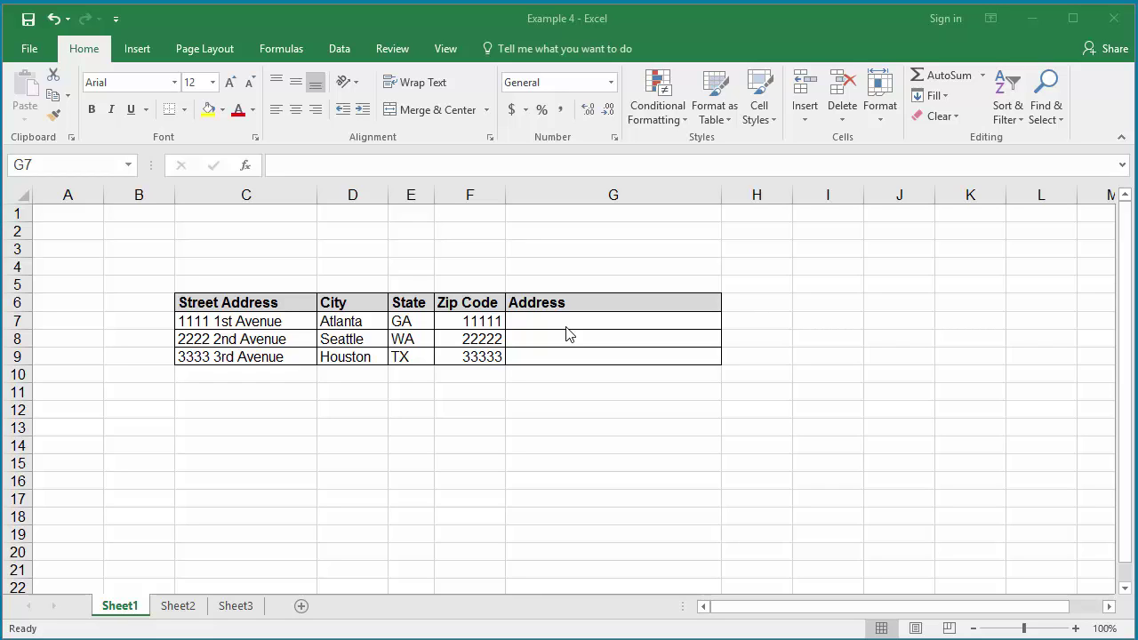
# Select the blank Address cells G7:G9 and bring up their context menu.
pyautogui.hotkey('alt', 'Tab')
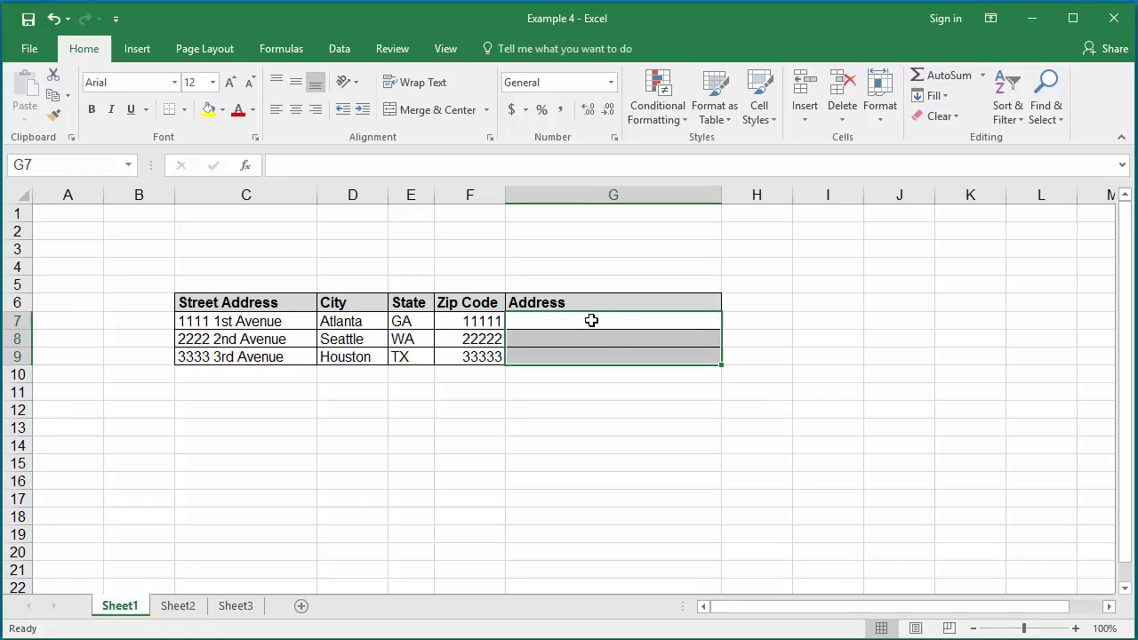
pyautogui.hotkey('shift', 'Up')
pyautogui.moveTo(591, 320); pyautogui.dragTo(601, 357)
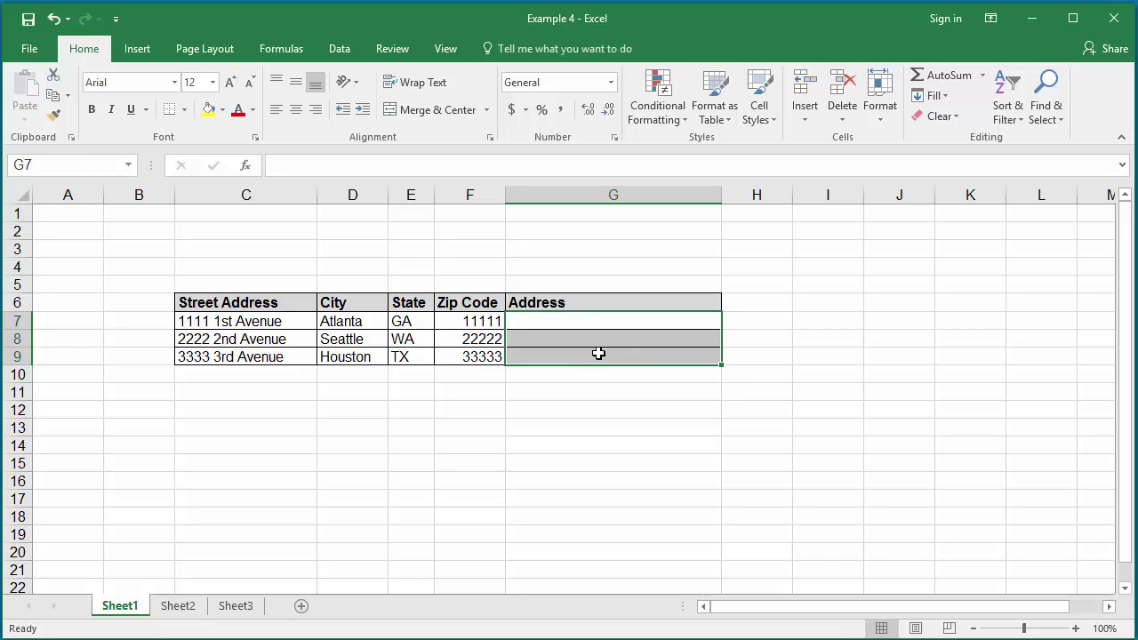
pyautogui.rightClick(596, 350)
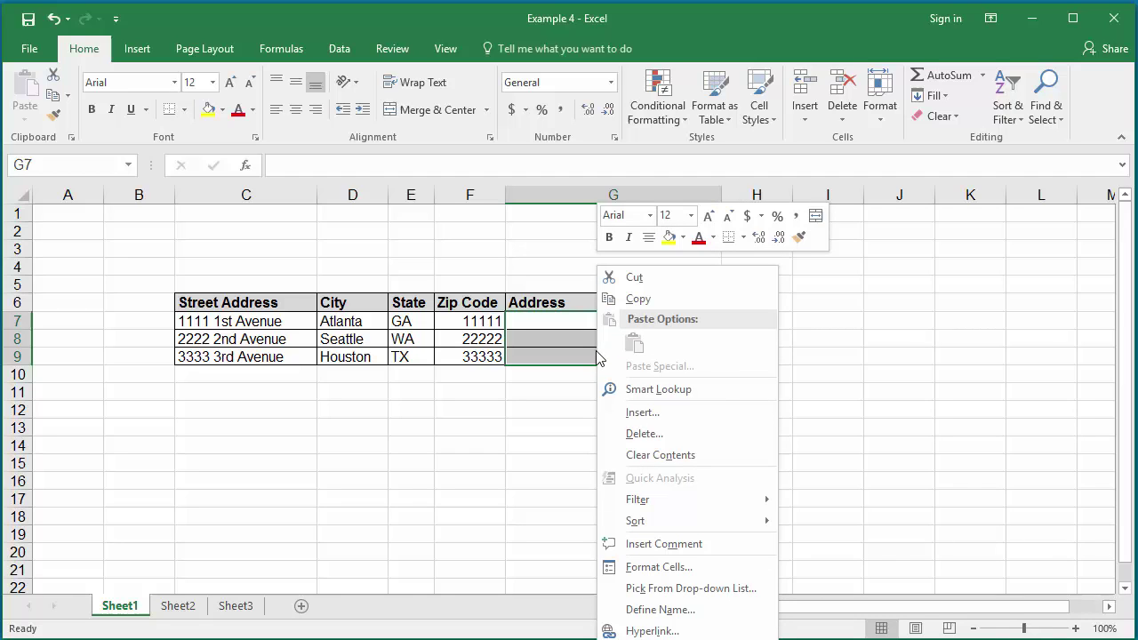
# Turn on Wrap text for G7:G9 in Format Cells' Alignment settings.
pyautogui.click(666, 567)
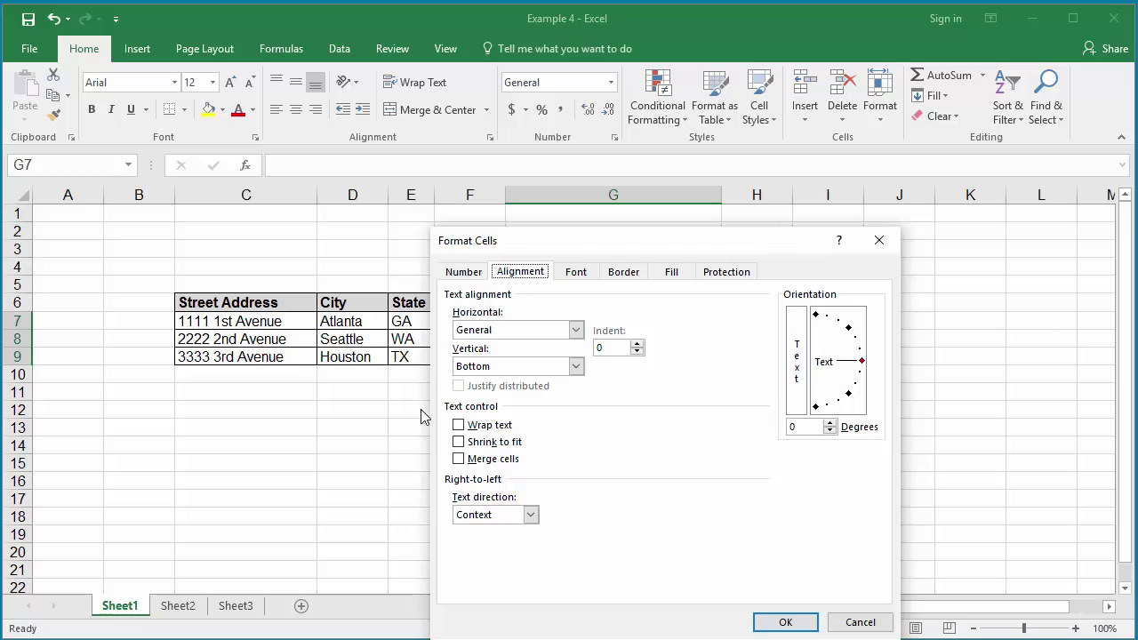
pyautogui.click(457, 441)
pyautogui.click(459, 426)
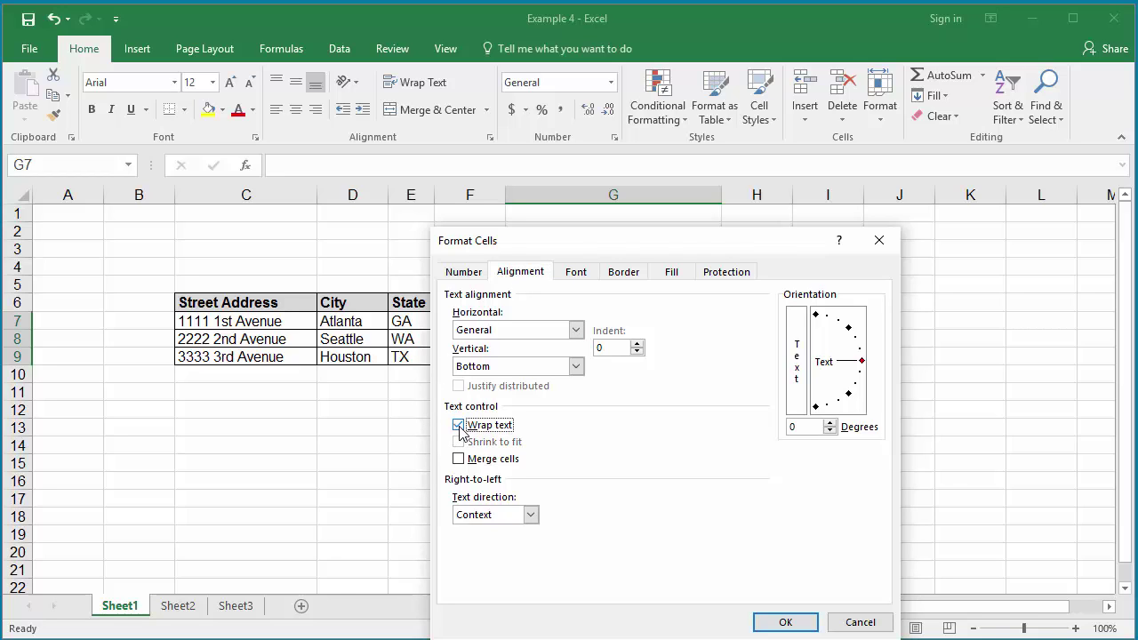
pyautogui.click(786, 623)
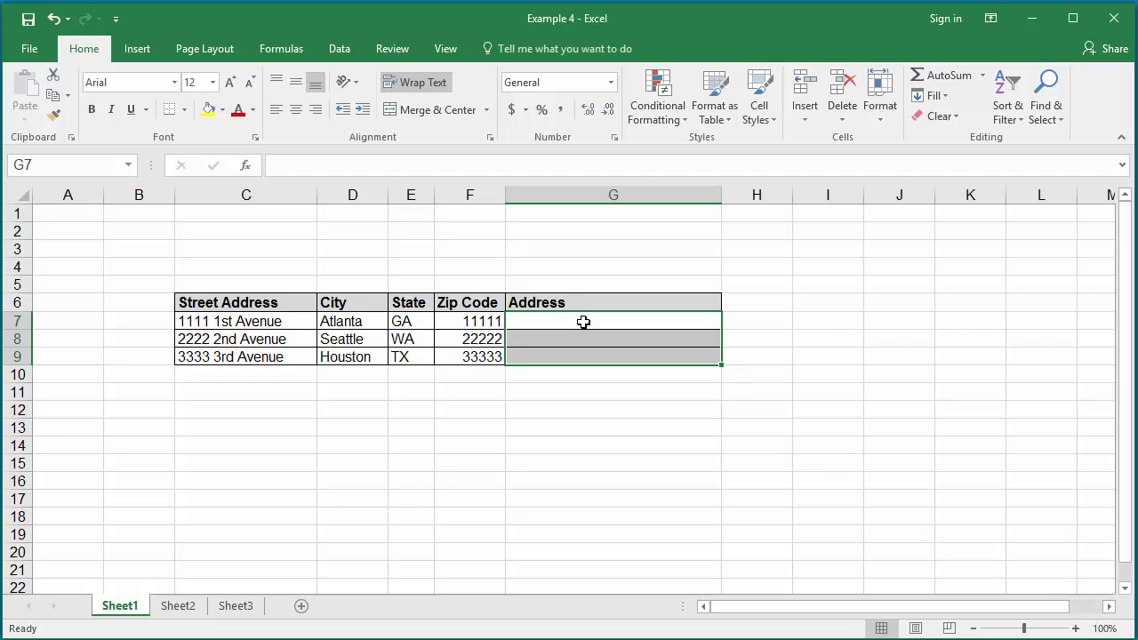
# Select cell G7 for the address formula.
pyautogui.click(584, 322)
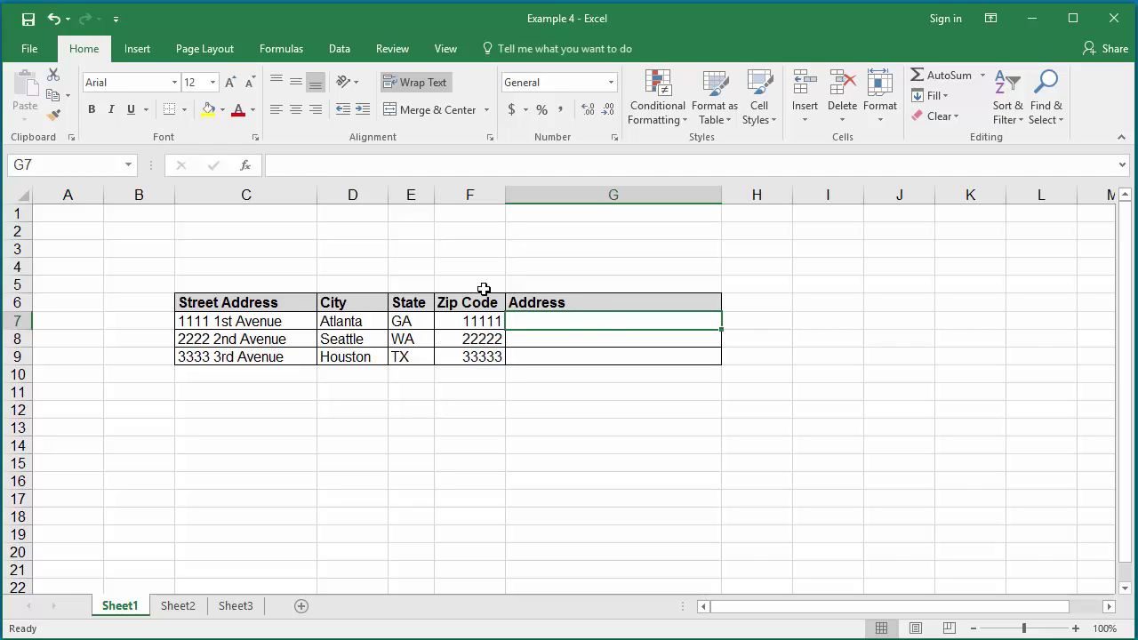
# In the formula bar, start G7's formula with =C7&CHAR(10)&.
pyautogui.click(297, 163)
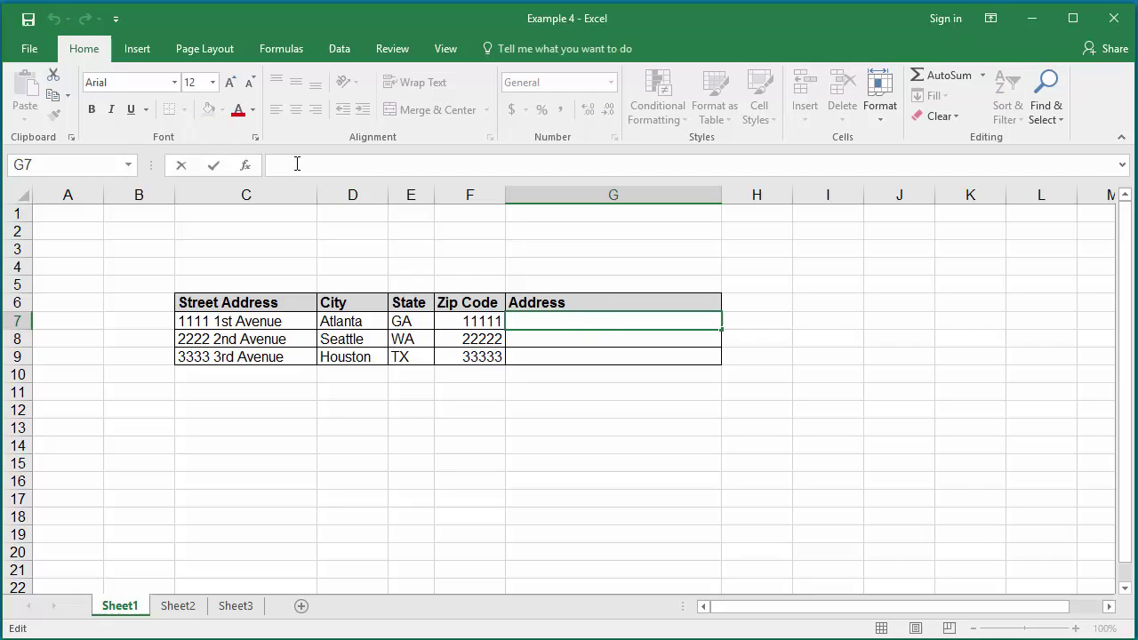
pyautogui.write('=')
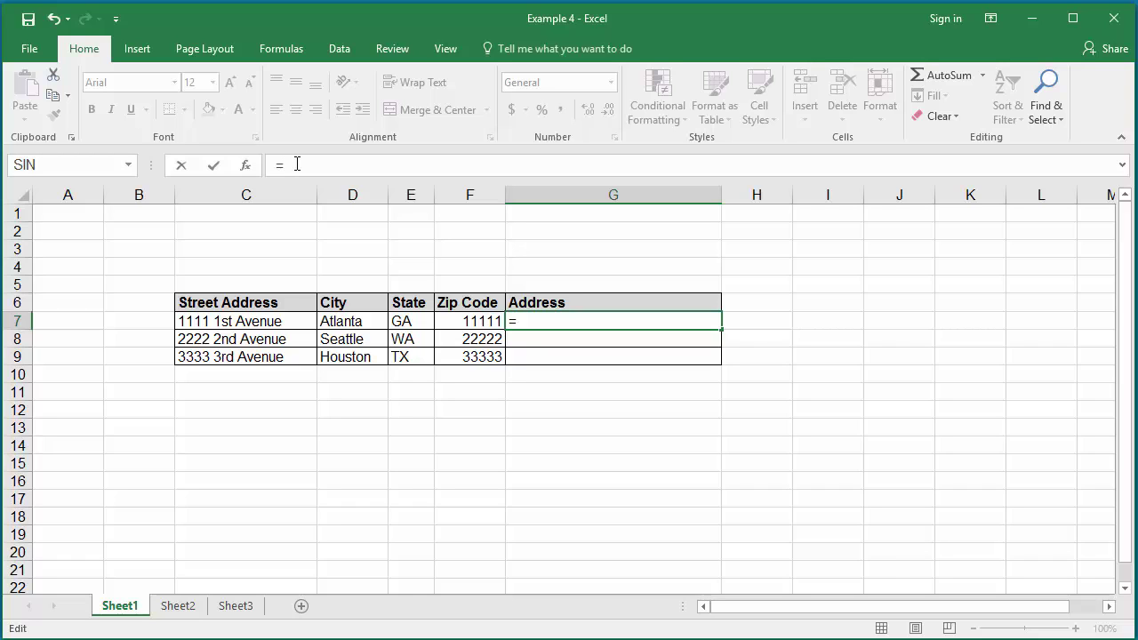
pyautogui.write('C7')
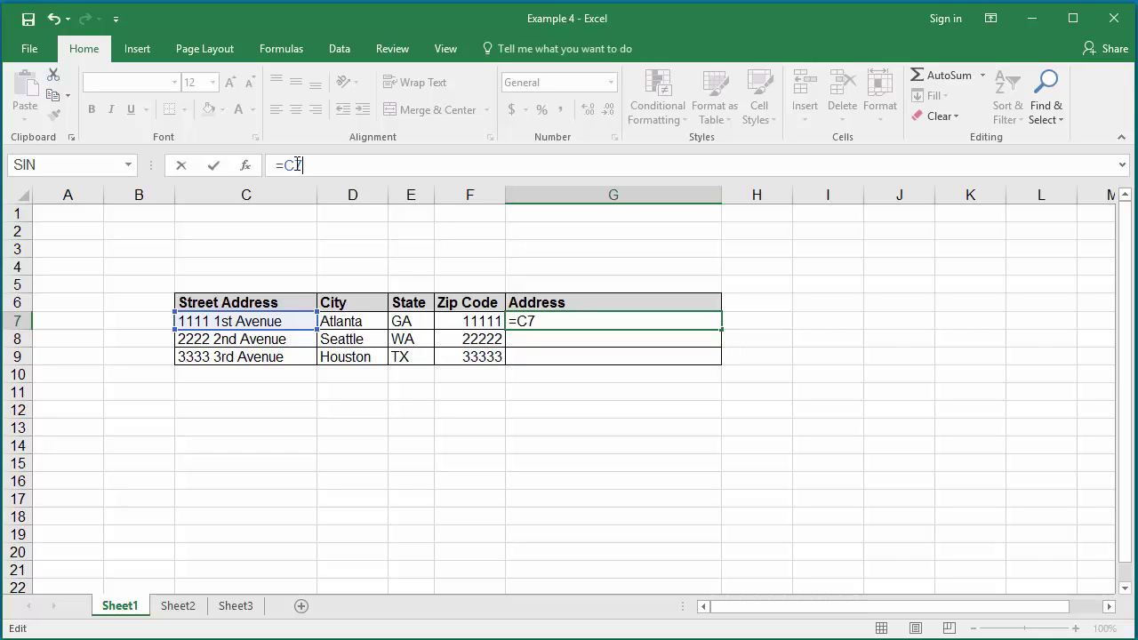
pyautogui.write('&')
pyautogui.write('C')
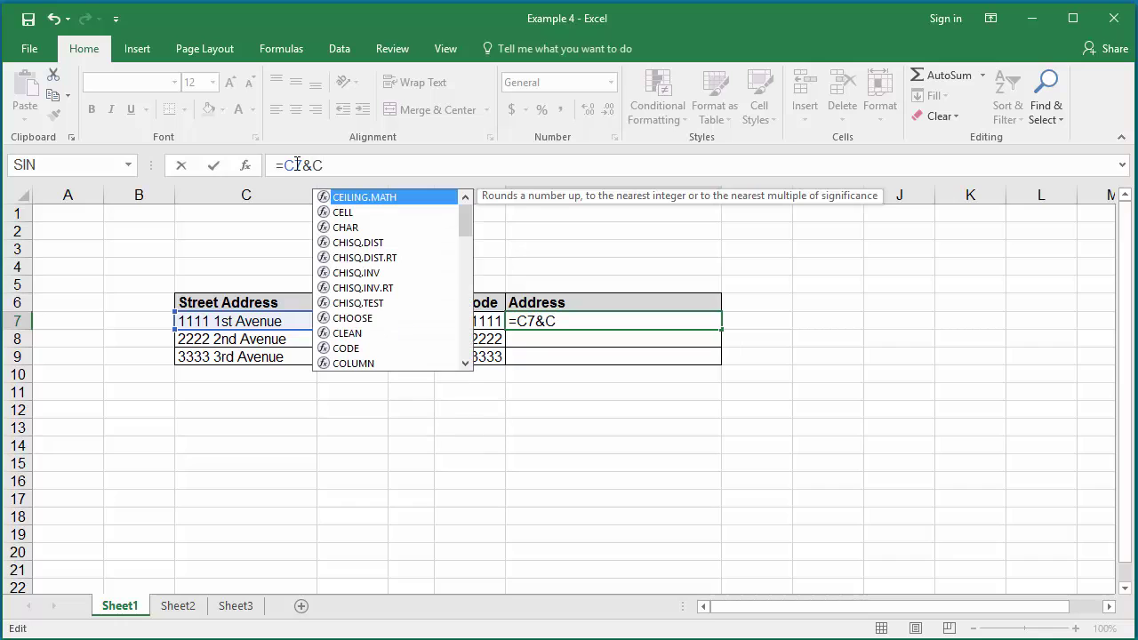
pyautogui.write('HAR')
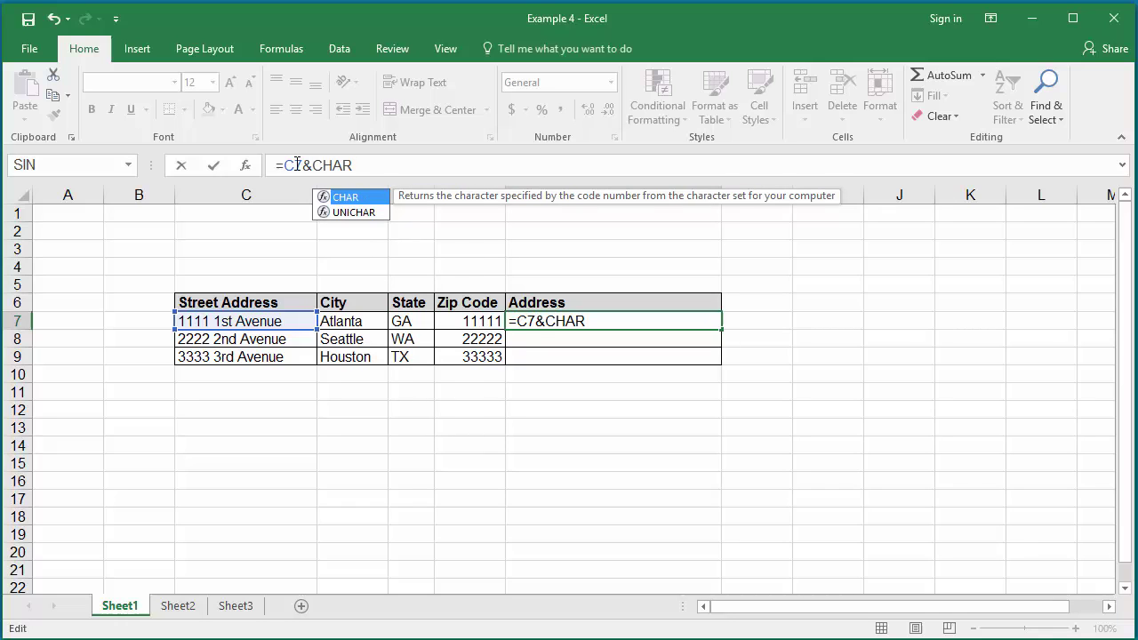
pyautogui.write('(1')
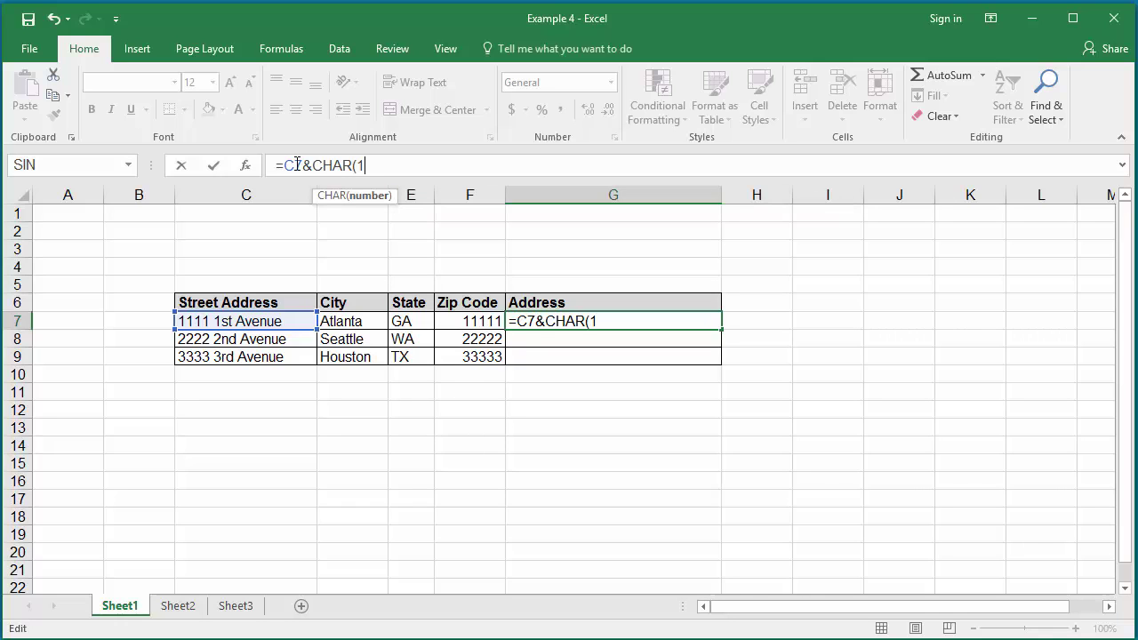
pyautogui.write('0)')
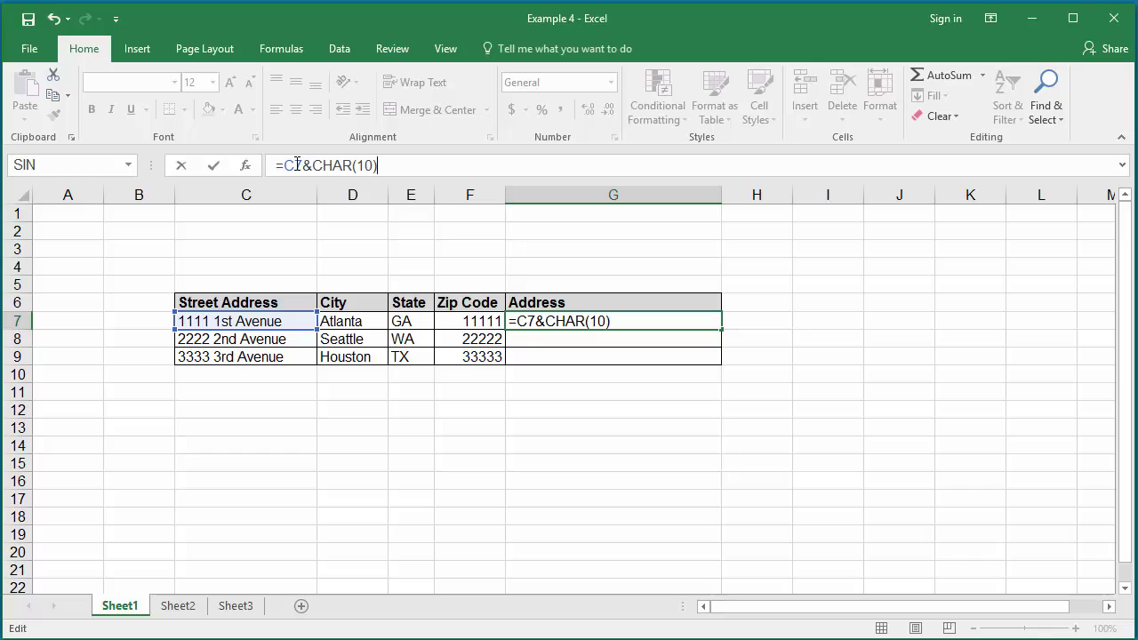
pyautogui.write('&')
# Append D7&", "&E7&" "&F7 to G7's formula for city, state and zip.
pyautogui.write('D')
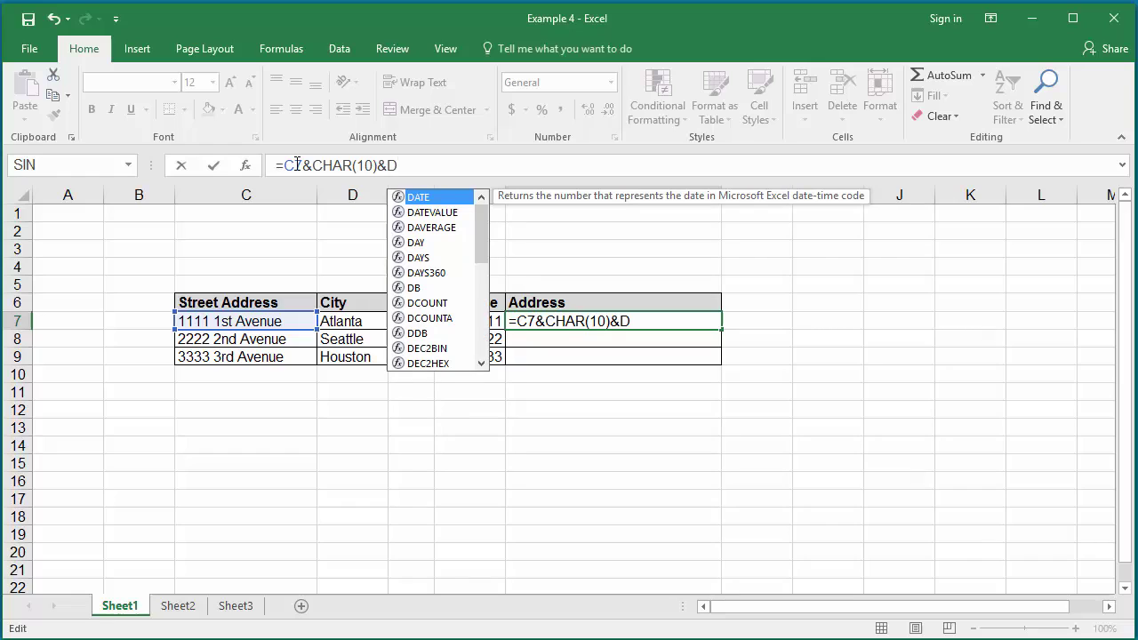
pyautogui.write('7')
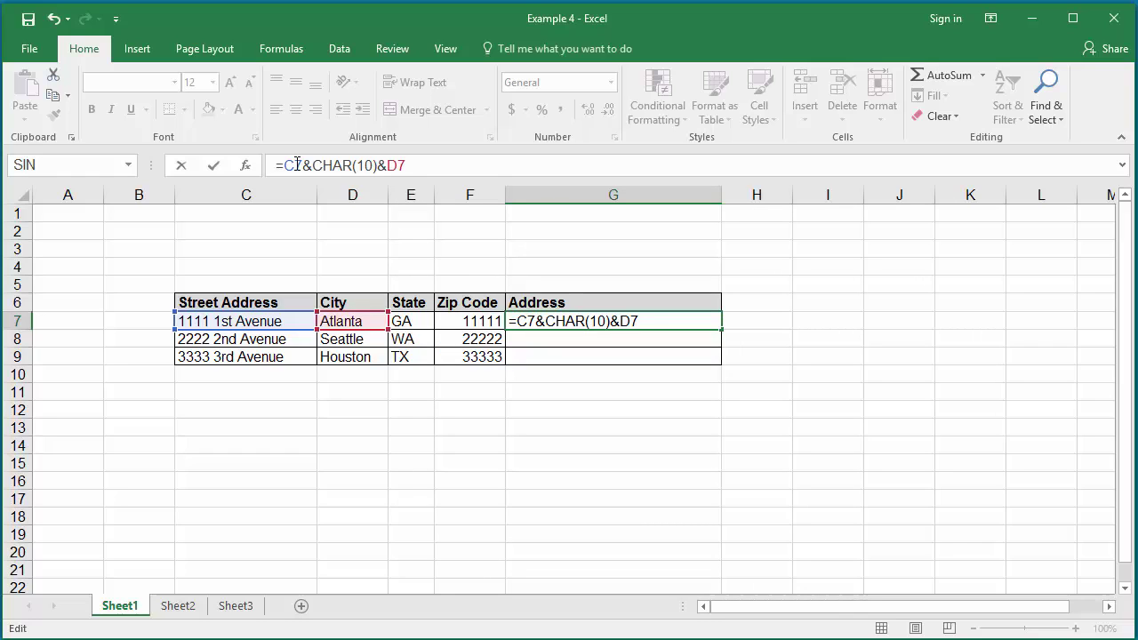
pyautogui.write('&')
pyautogui.write('", "')
pyautogui.write('&')
pyautogui.write('E')
pyautogui.write('7')
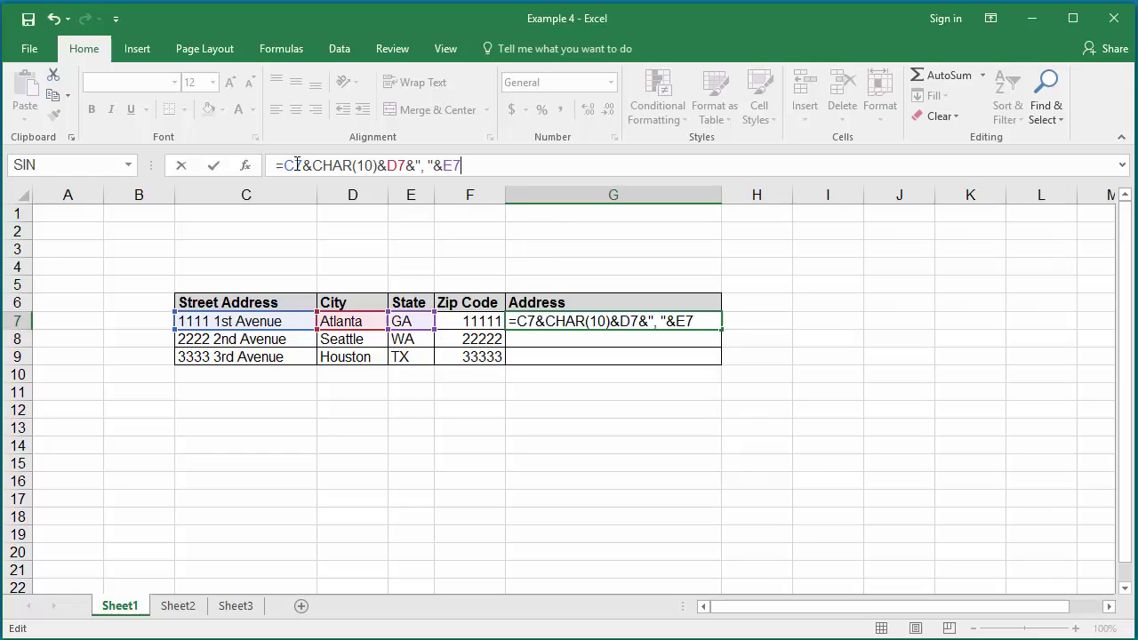
pyautogui.write('&')
pyautogui.write('"')
pyautogui.write('&" "&')
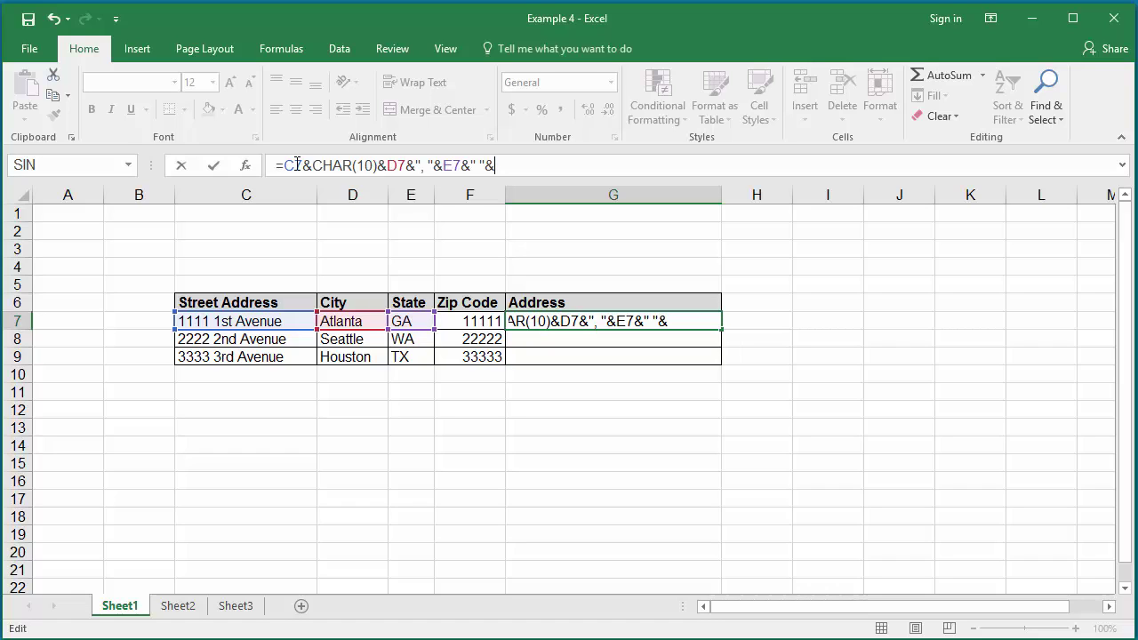
pyautogui.write('F')
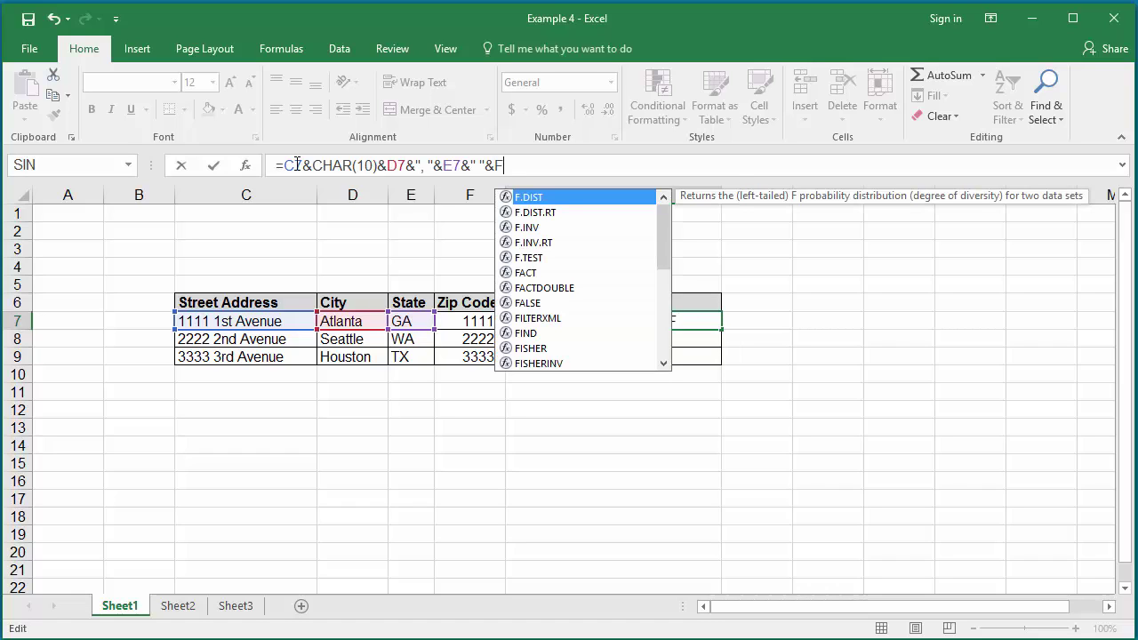
pyautogui.write('7')
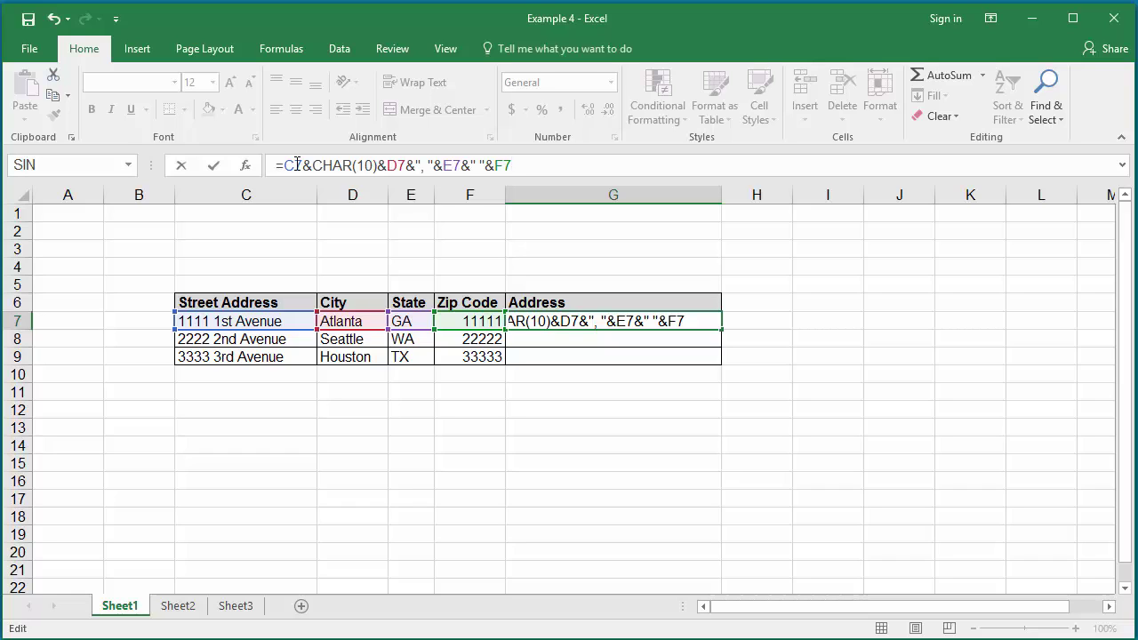
# Commit G7's formula, which shows 1111 1st Avenue, and reselect G7.
pyautogui.press('Return')
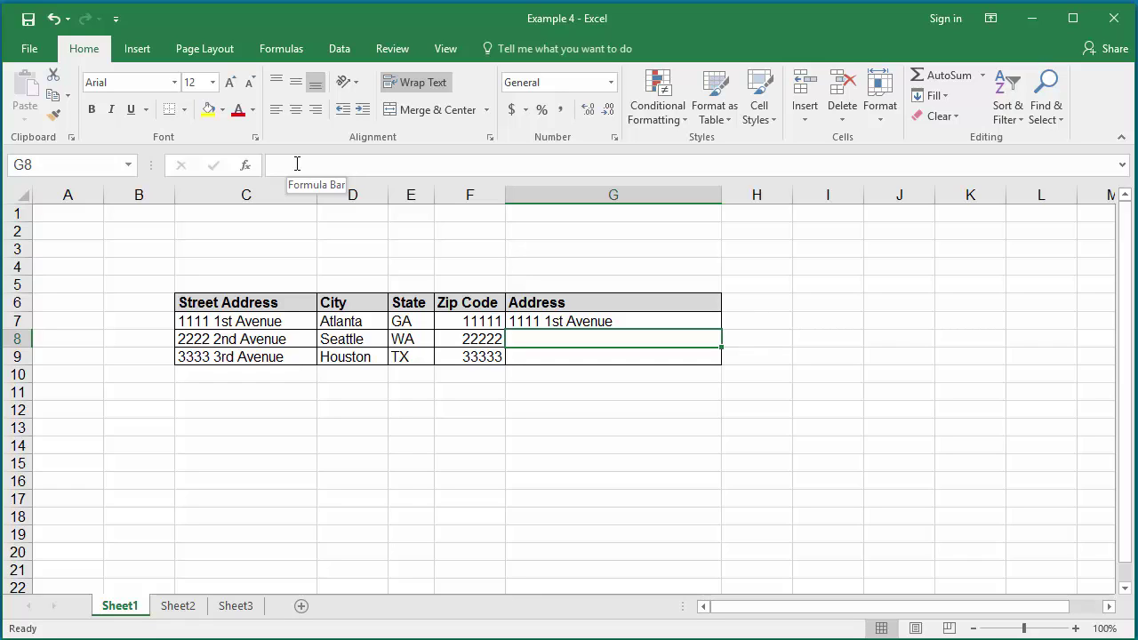
pyautogui.press('Up')
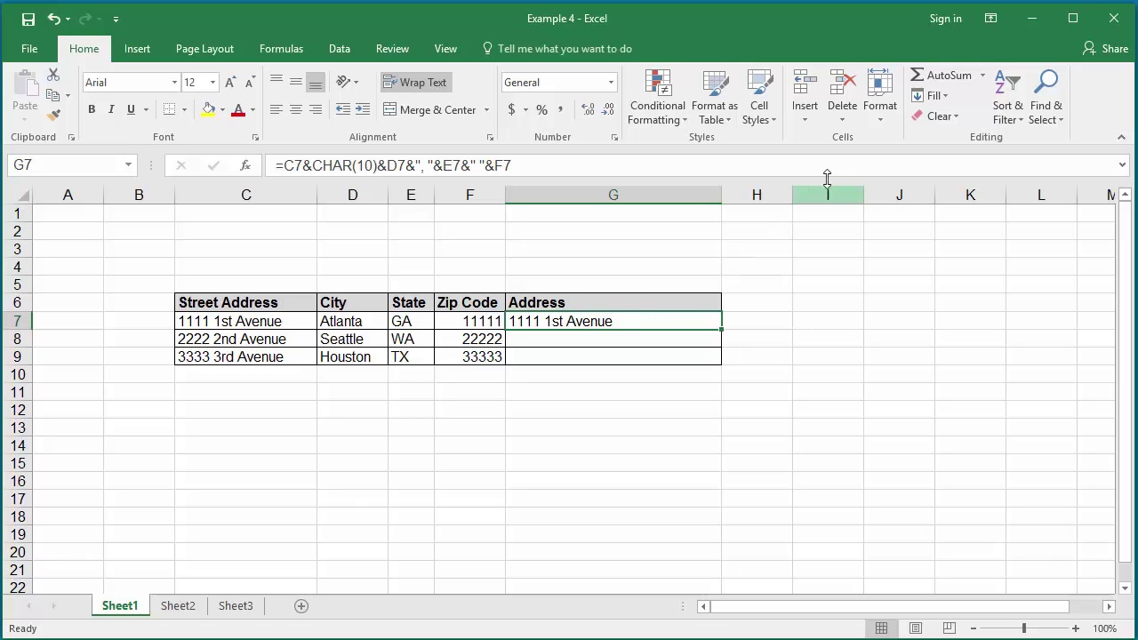
# AutoFit row 7's height so G7 shows both address lines.
pyautogui.click(883, 125)
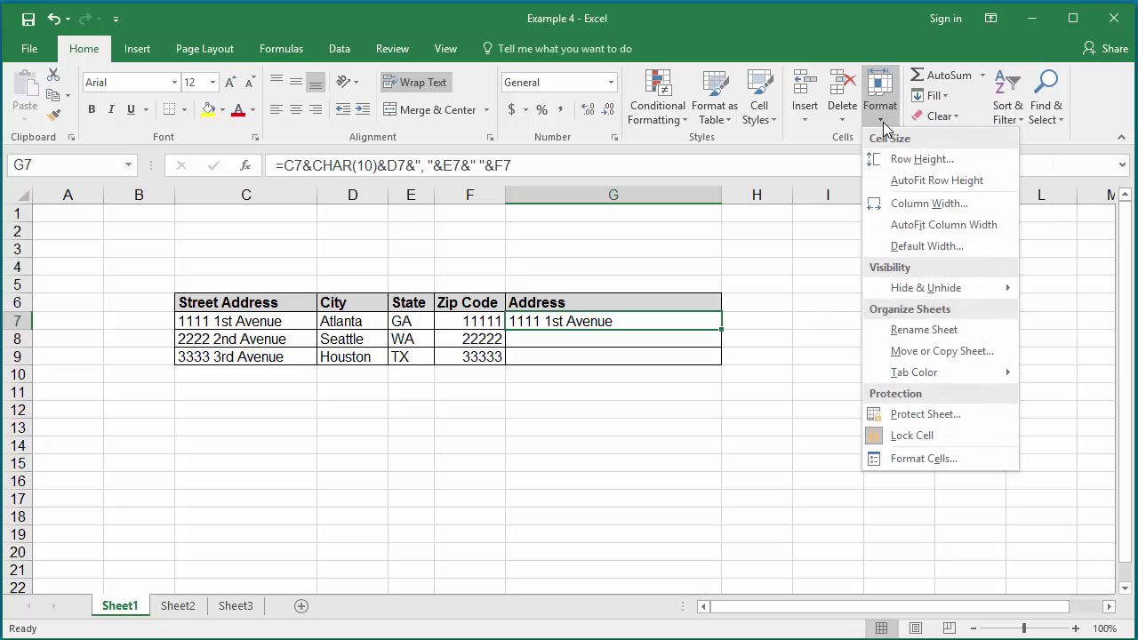
pyautogui.click(922, 181)
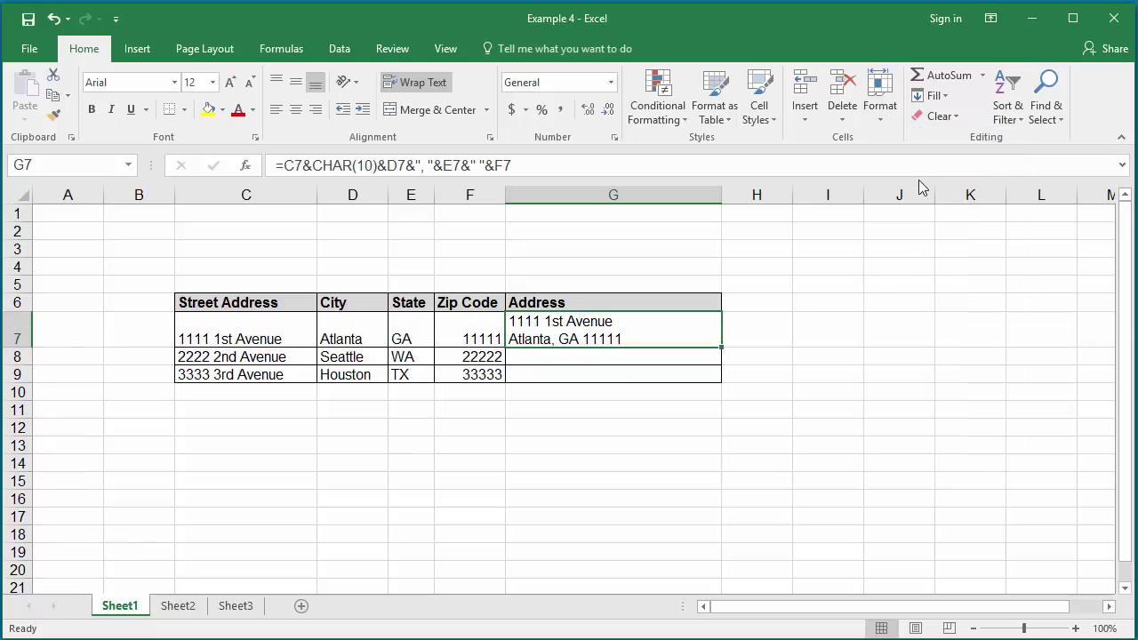
# Fill G7's formula down to G8 and G9, then select G8 to verify it.
pyautogui.doubleClick(720, 347)
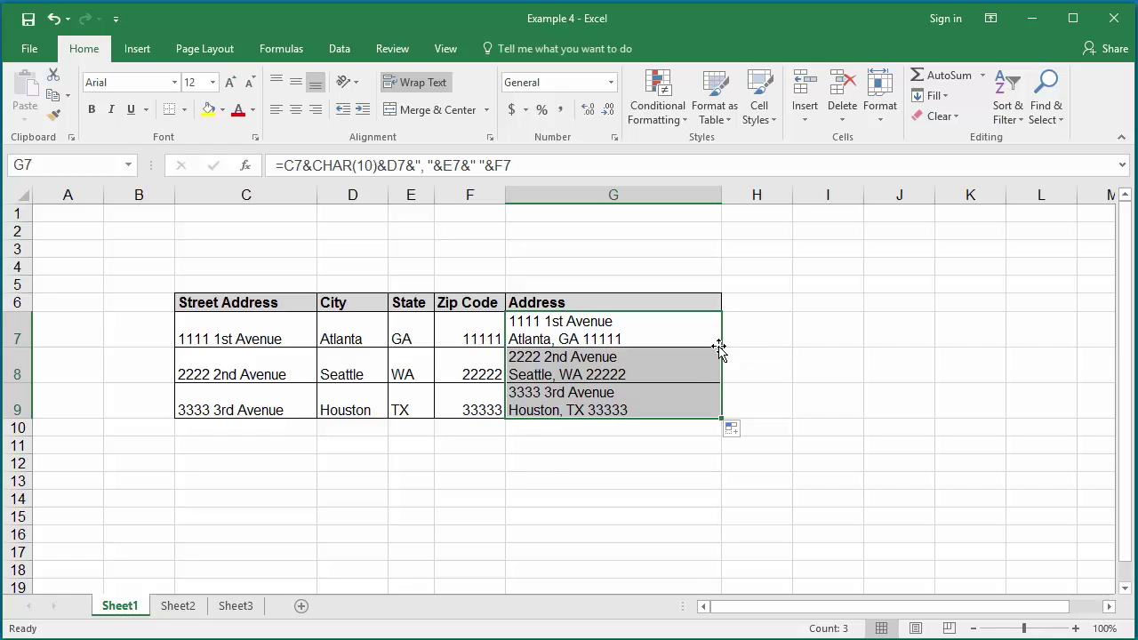
pyautogui.click(667, 372)
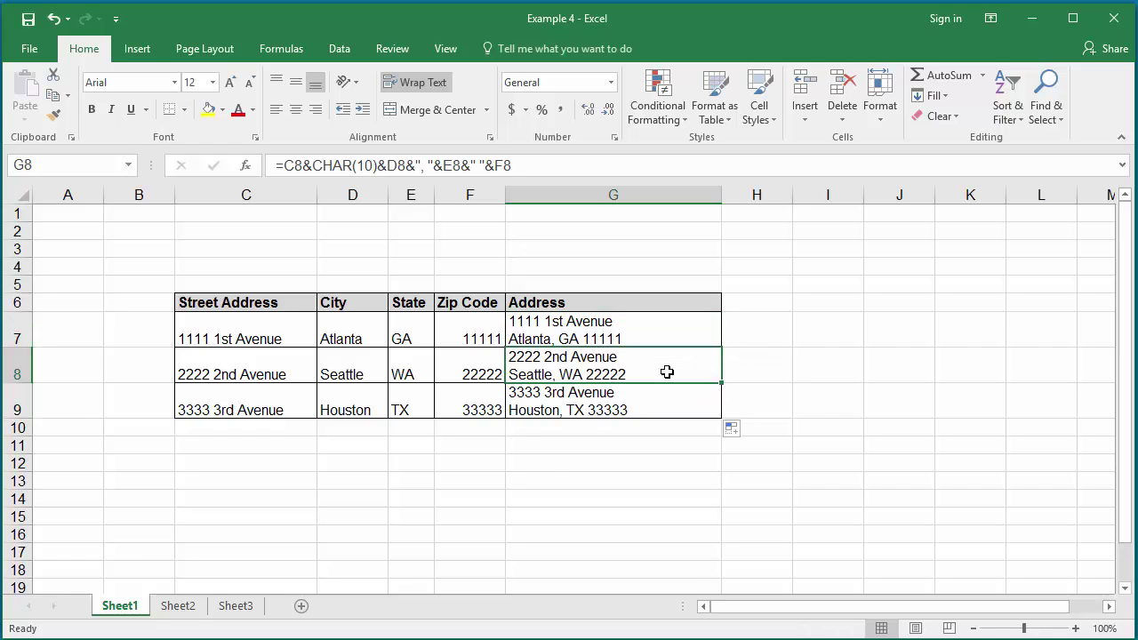